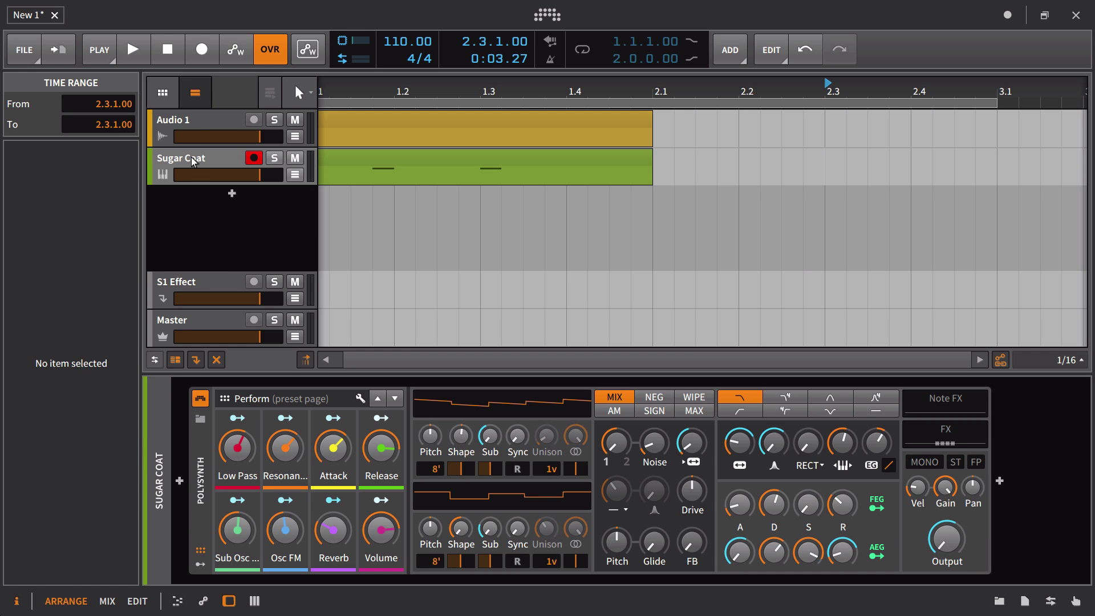
- Inspect the properties of the Audio 1 and Sugar Coat tracks and of the clip on each one
{"action": "left_click", "coordinate": [197, 121]}
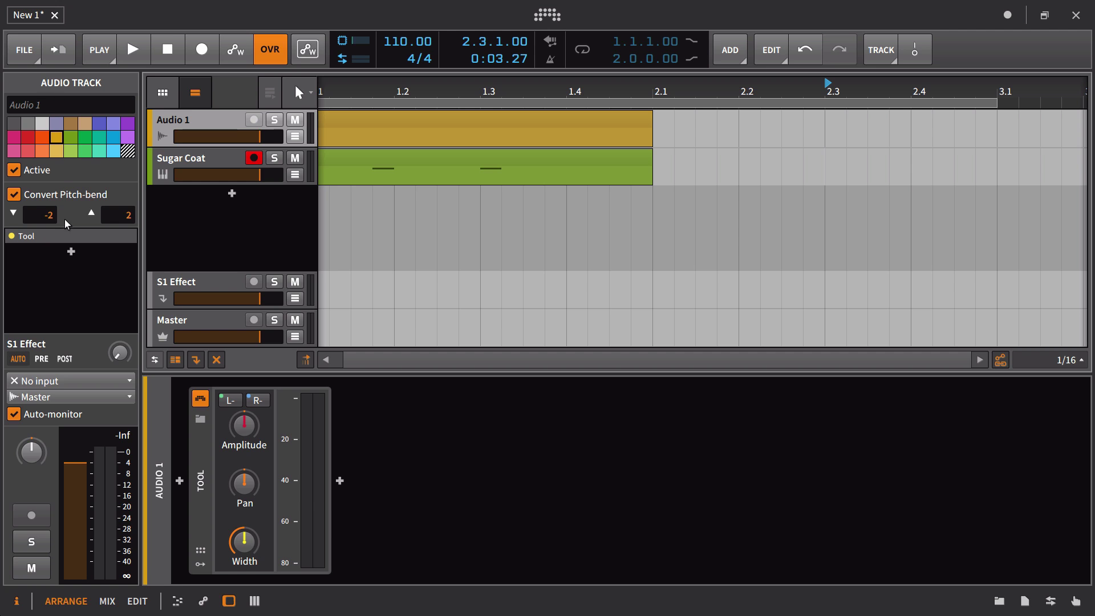
{"action": "left_click", "coordinate": [182, 166]}
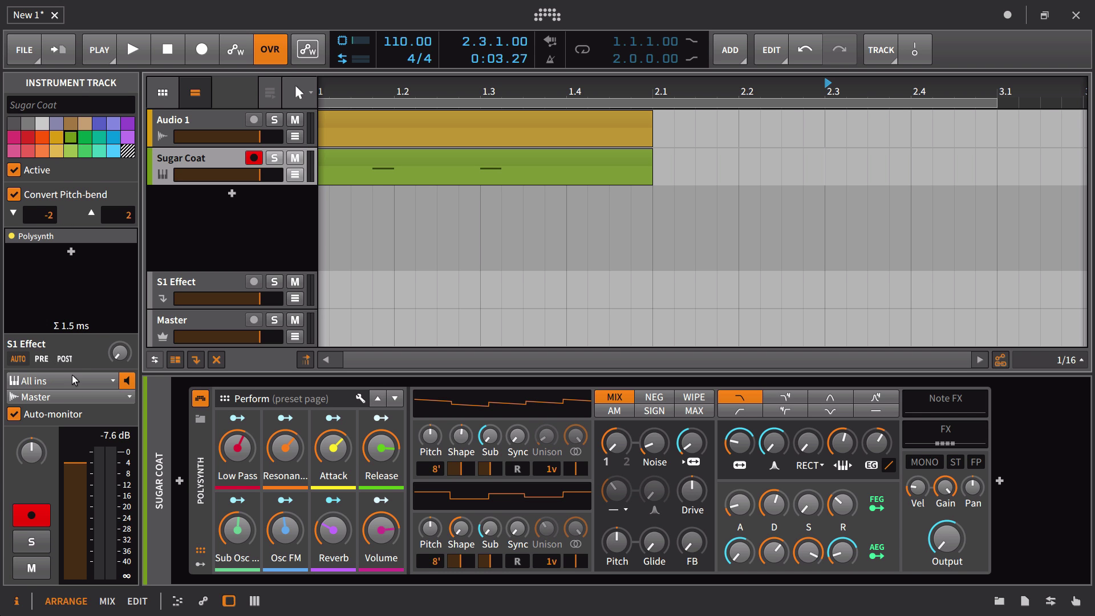
{"action": "left_click", "coordinate": [371, 128]}
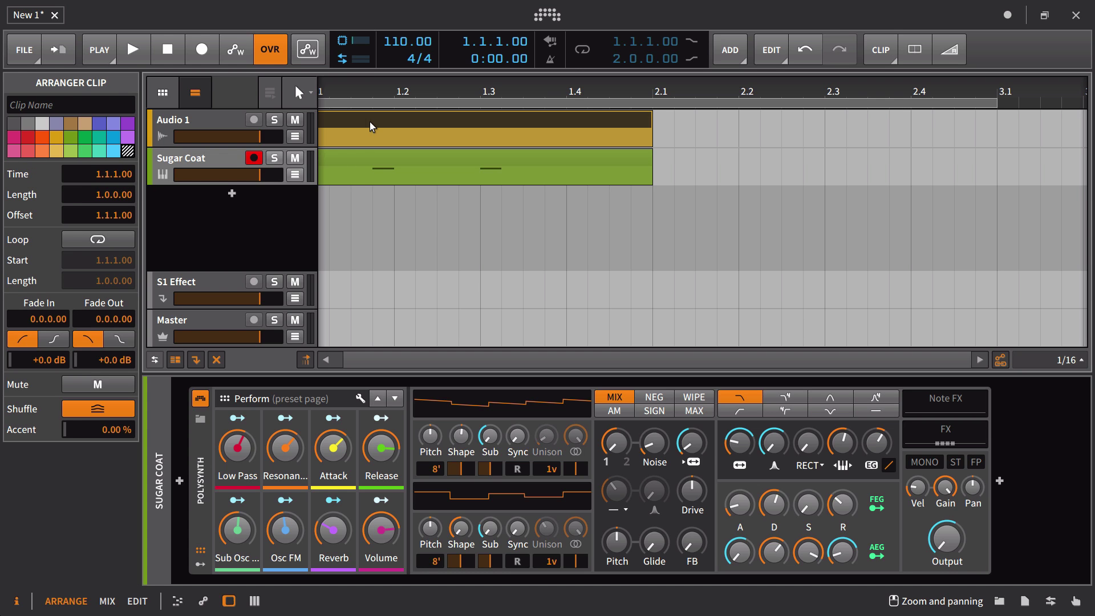
{"action": "left_click", "coordinate": [387, 155]}
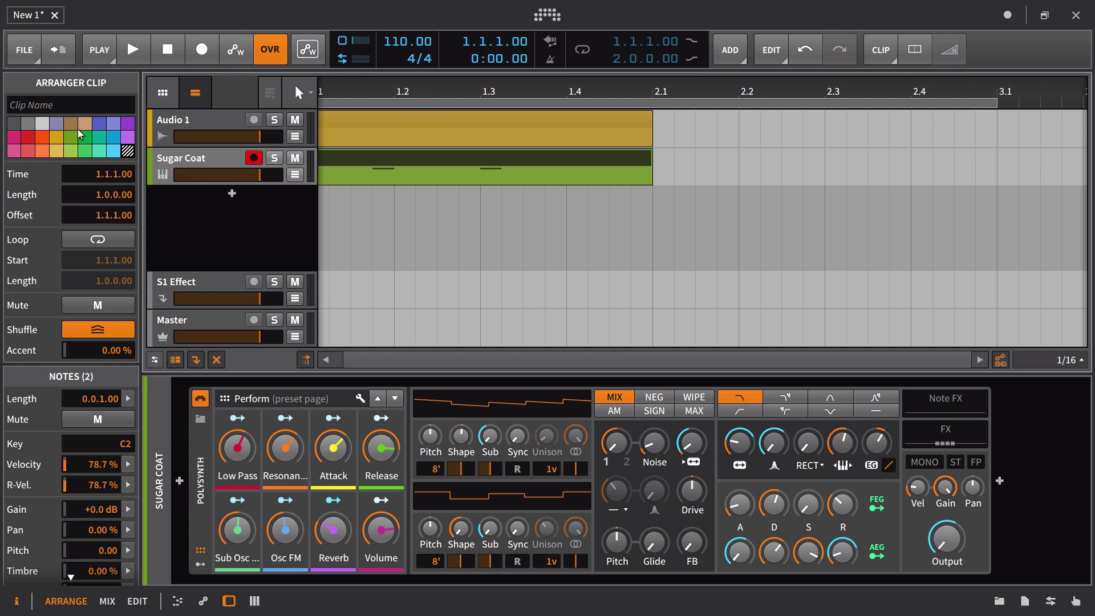
- Open the Sugar Coat clip in an enlarged note editor and select both of its C2 notes
{"action": "double_click", "coordinate": [411, 162]}
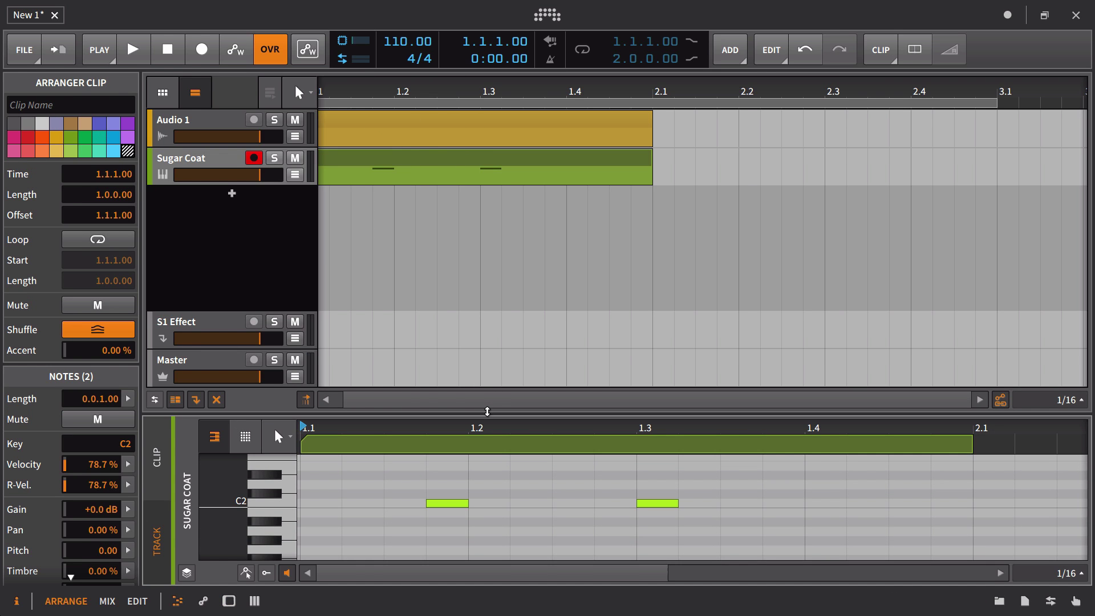
{"action": "left_click_drag", "start_coordinate": [409, 375], "coordinate": [619, 460]}
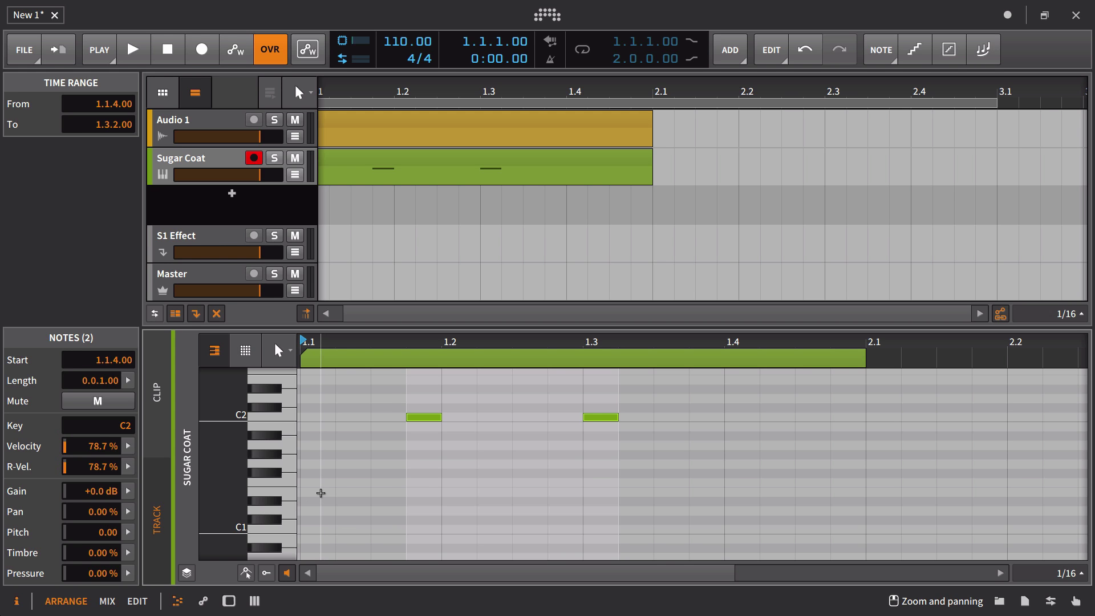
- Decrease the GUI scaling by two steps and bring the start of the arrangement into view
{"action": "right_click", "coordinate": [731, 29]}
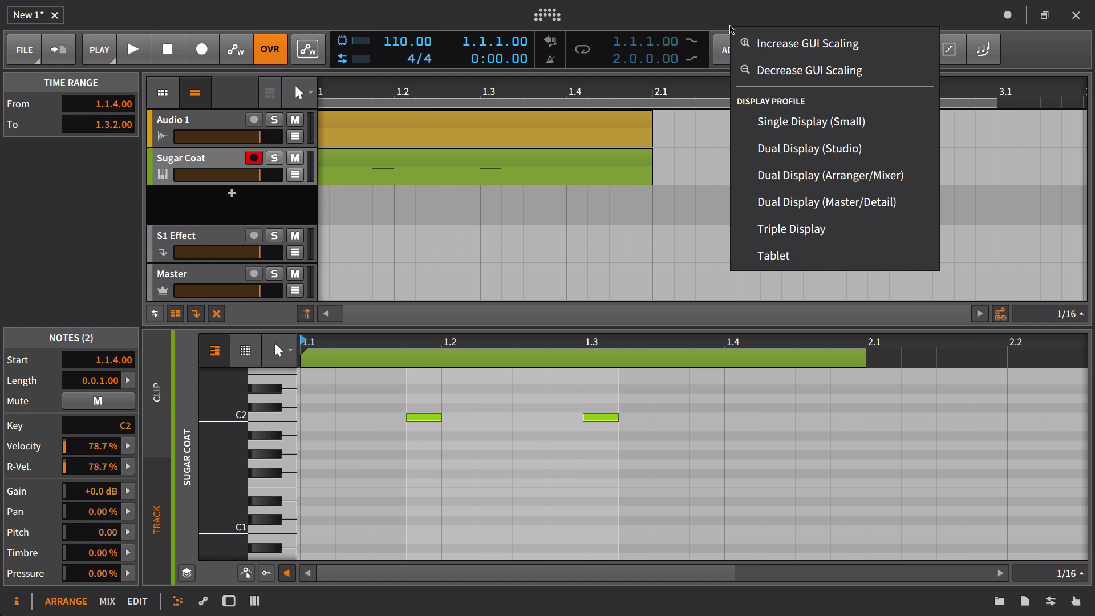
{"action": "left_click", "coordinate": [742, 68]}
{"action": "right_click", "coordinate": [660, 30]}
{"action": "left_click", "coordinate": [673, 45]}
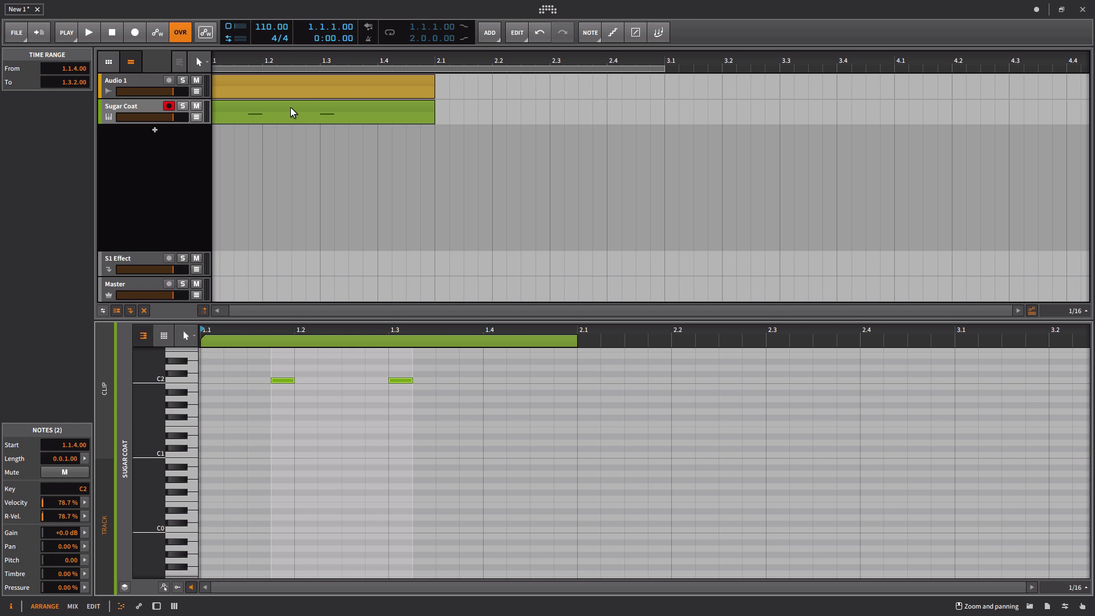
{"action": "scroll", "coordinate": [260, 152], "scroll_direction": "left", "scroll_amount": 1}
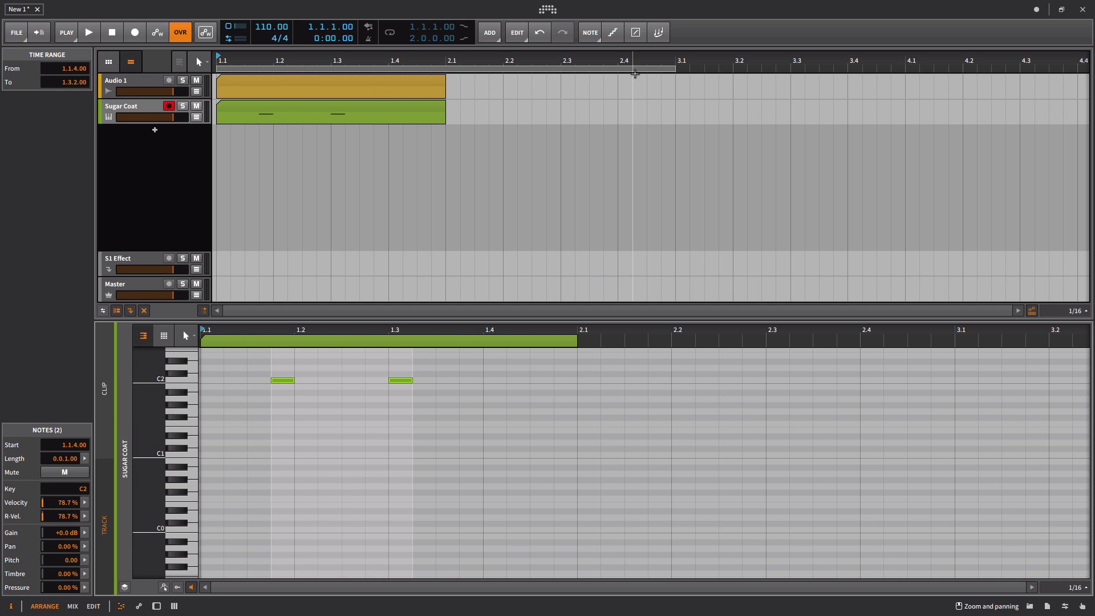
- Select the Audio 1 track and show the properties of its Tool device in the device view
{"action": "left_click", "coordinate": [158, 165]}
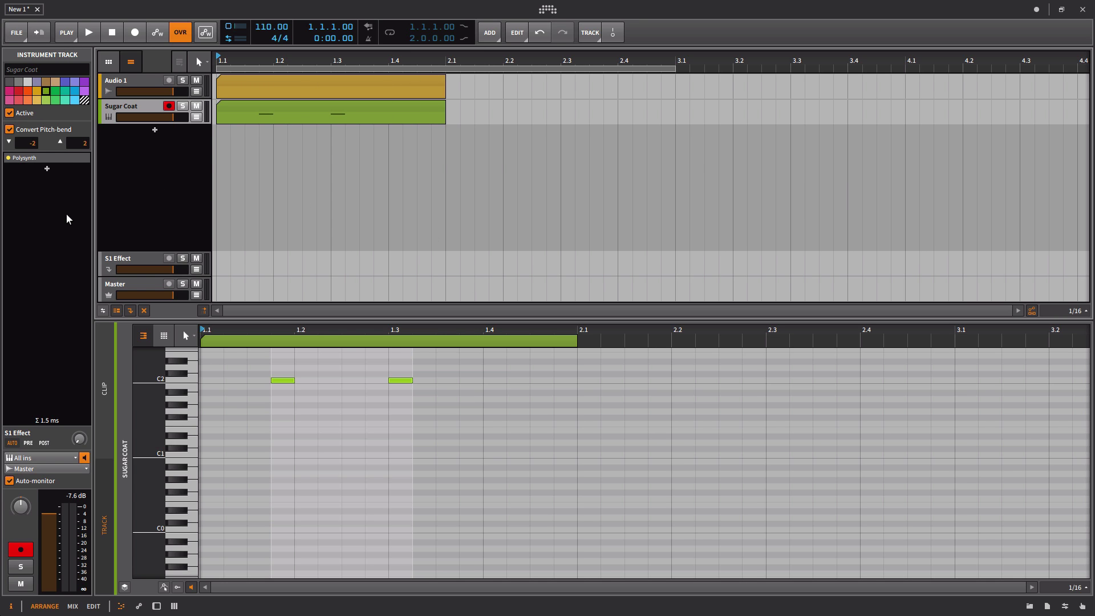
{"action": "left_click", "coordinate": [136, 84]}
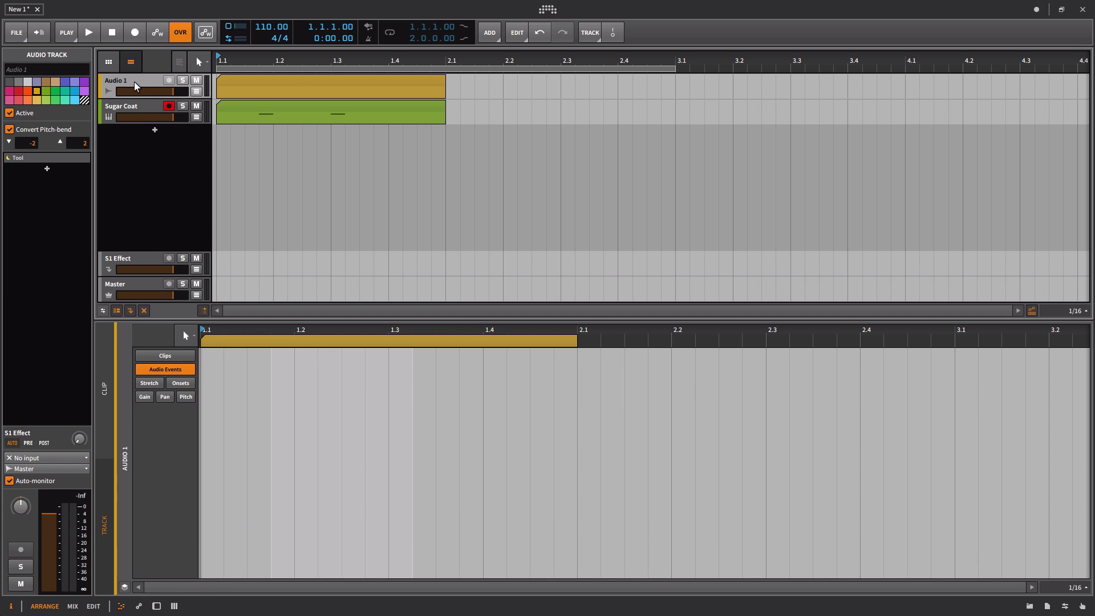
{"action": "key", "text": "d"}
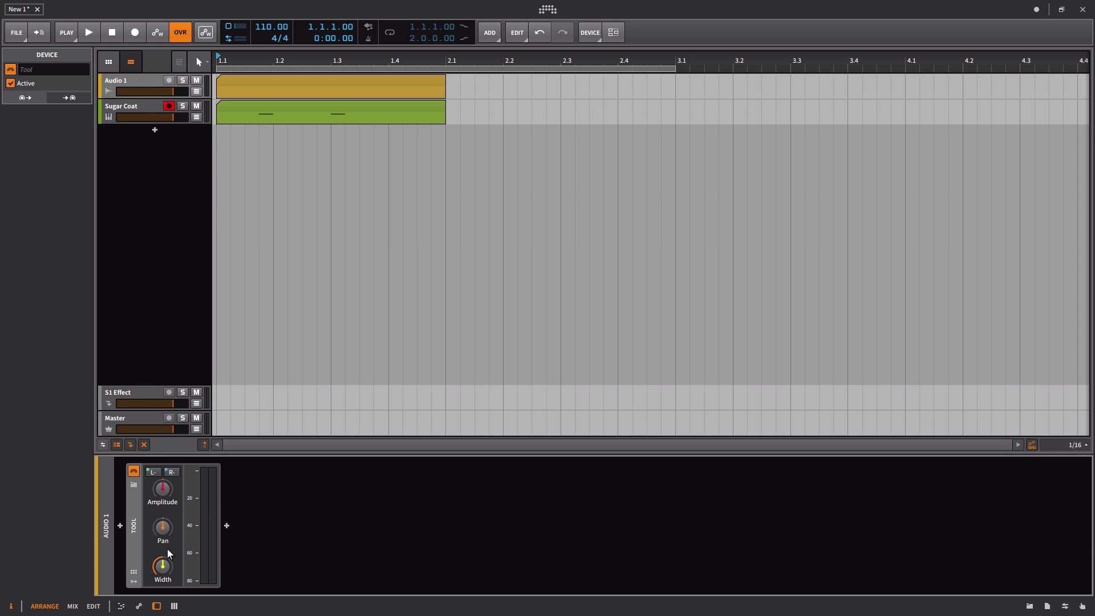
- Increase the GUI scaling by one step and reveal the modulator slots of the Tool device
{"action": "right_click", "coordinate": [640, 9]}
{"action": "left_click", "coordinate": [653, 23]}
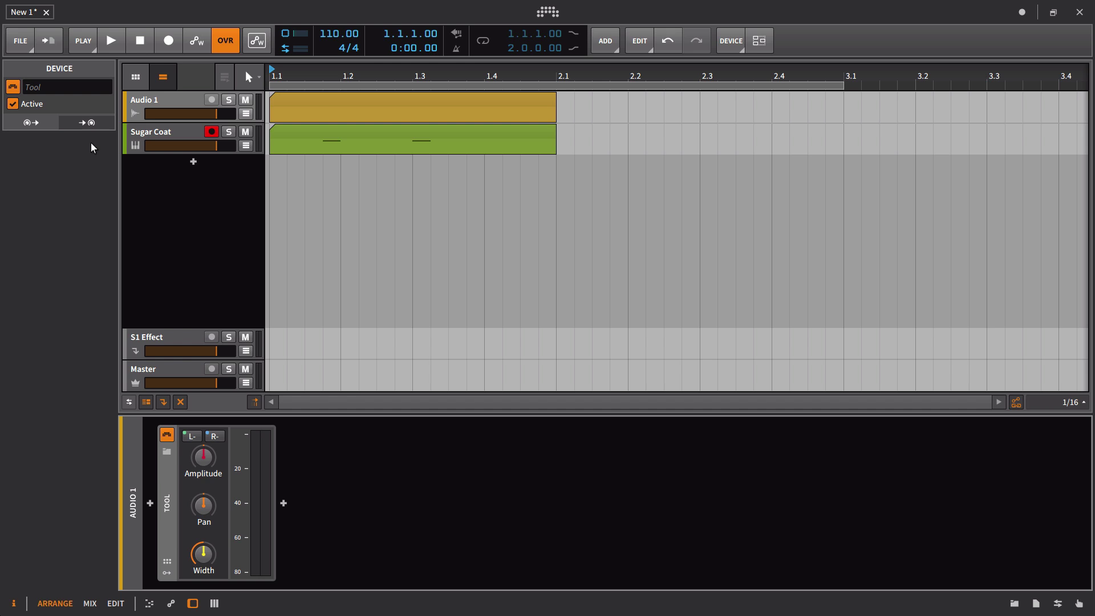
{"action": "left_click", "coordinate": [168, 574]}
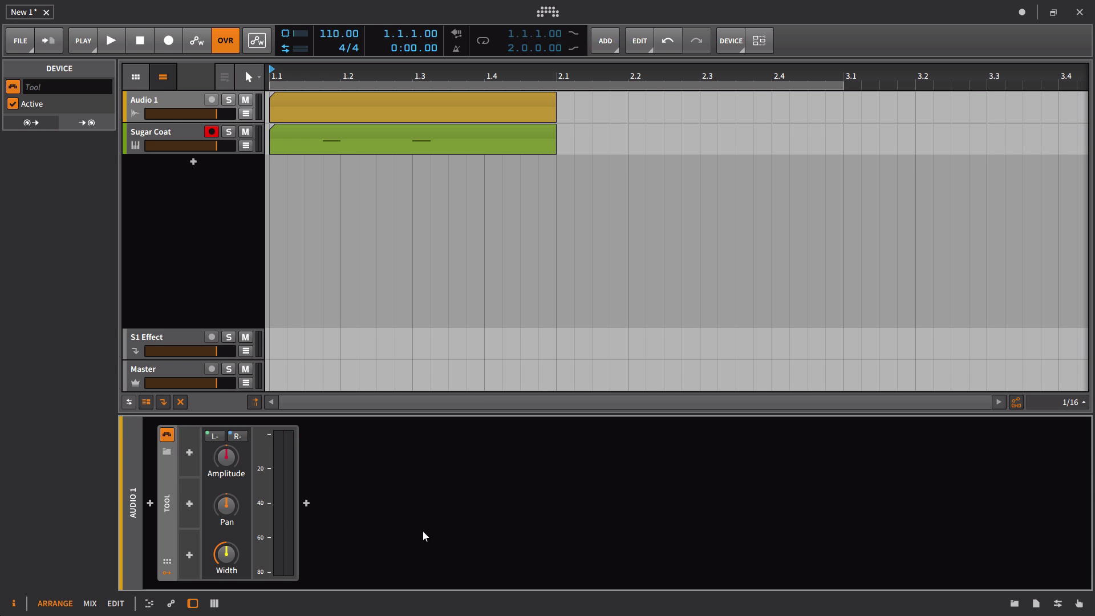
- Show the modulation routings of the Sugar Coat track's Polysynth in the inspector and decrease the GUI scaling by one step
{"action": "left_click", "coordinate": [175, 136]}
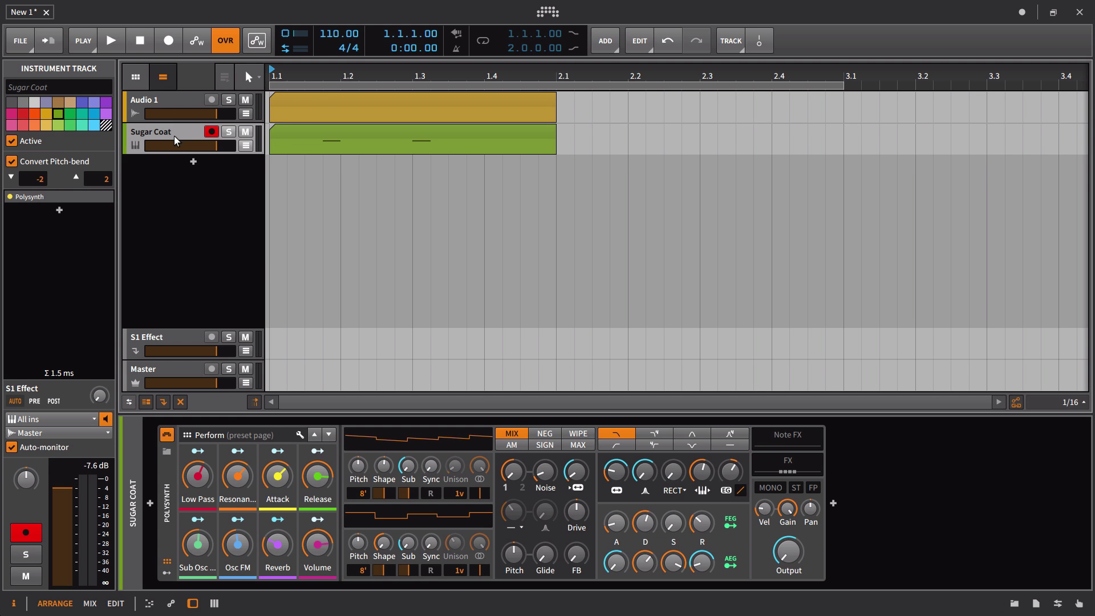
{"action": "left_click", "coordinate": [167, 573]}
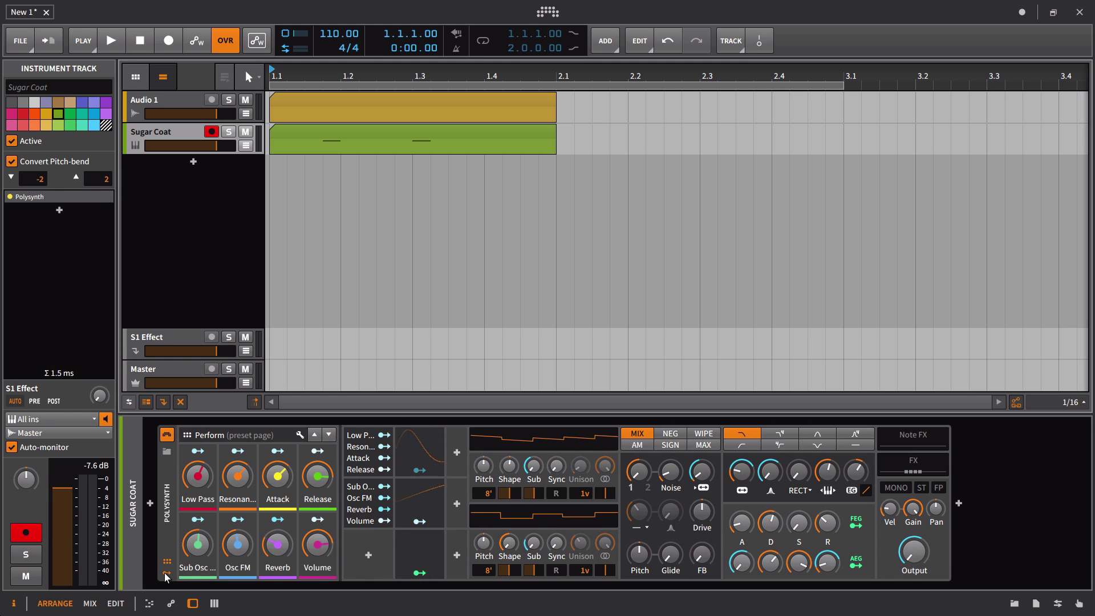
{"action": "left_click", "coordinate": [166, 574]}
{"action": "left_click", "coordinate": [165, 494]}
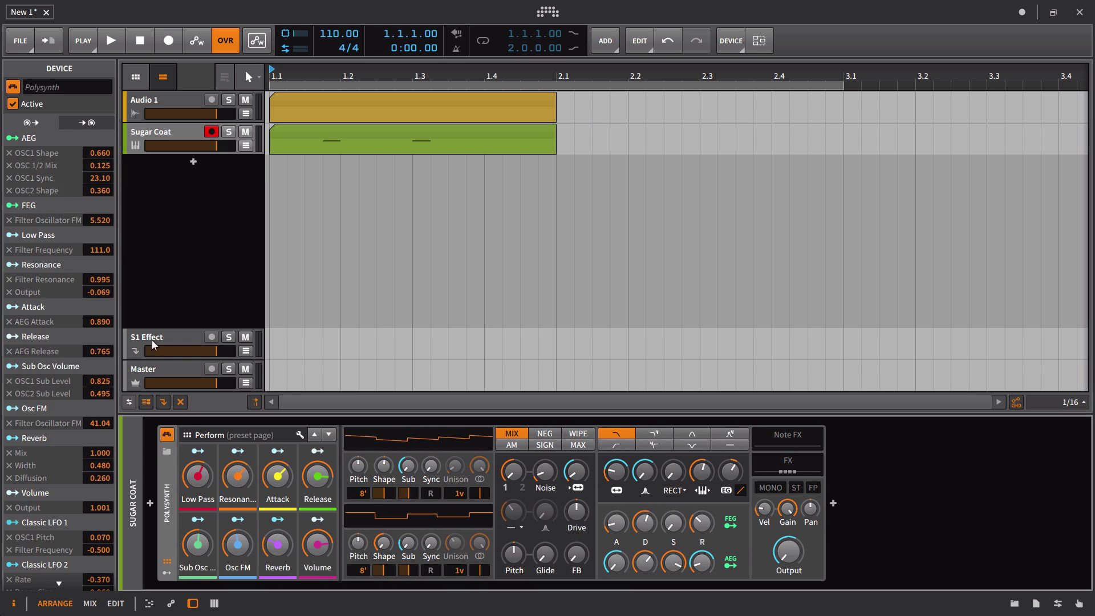
{"action": "right_click", "coordinate": [596, 14]}
{"action": "left_click", "coordinate": [613, 46]}
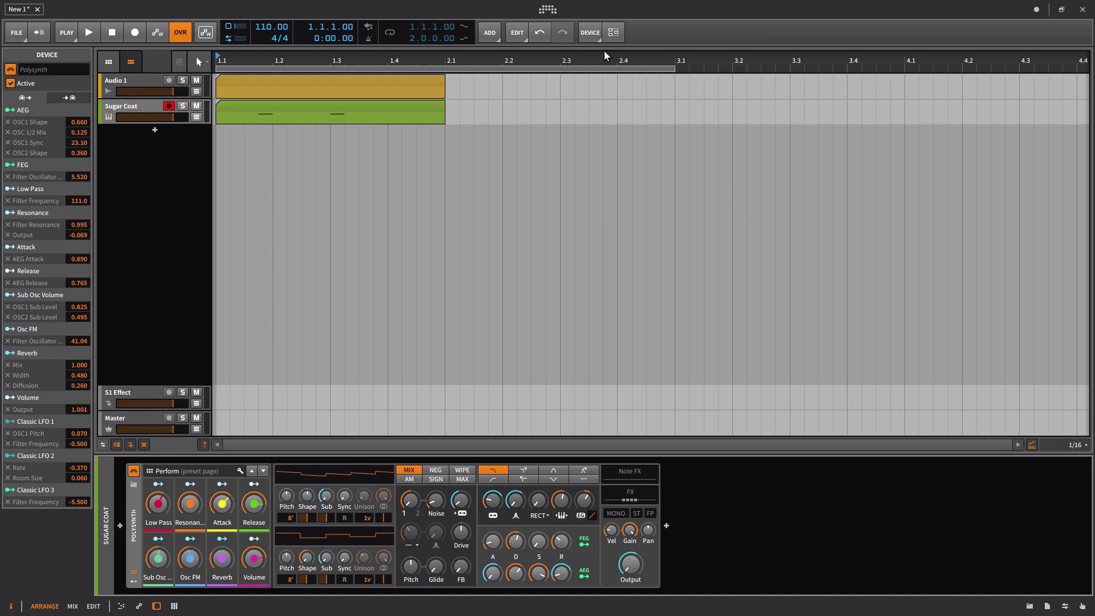
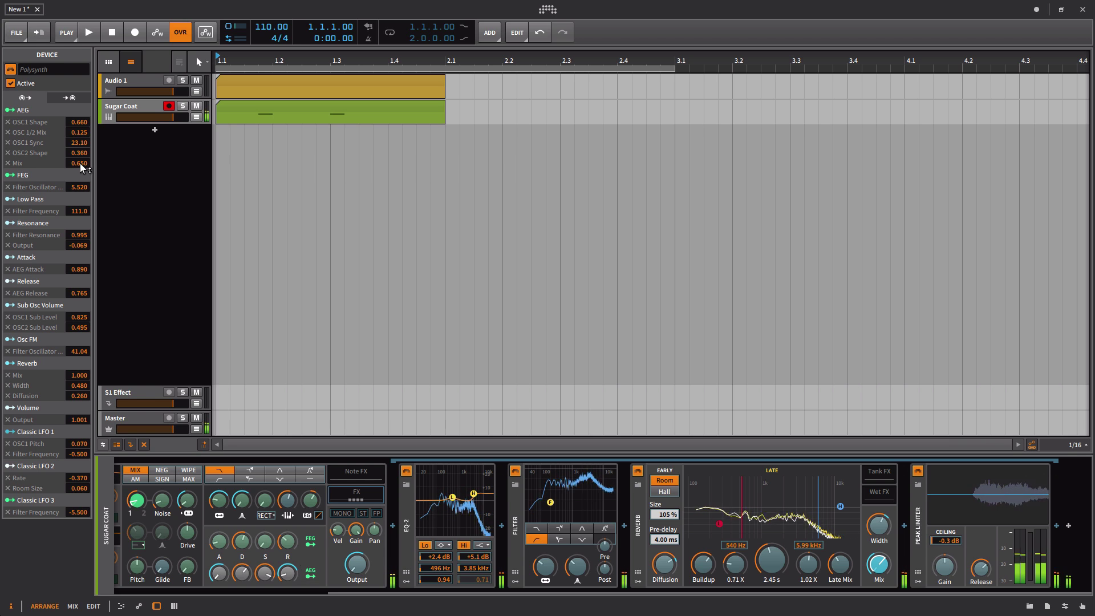
- Try amounts of -0.100 and 0.390 for the AEG modulation of the reverb Mix, and remove that routing
{"action": "left_click_drag", "start_coordinate": [80, 163], "coordinate": [79, 205]}
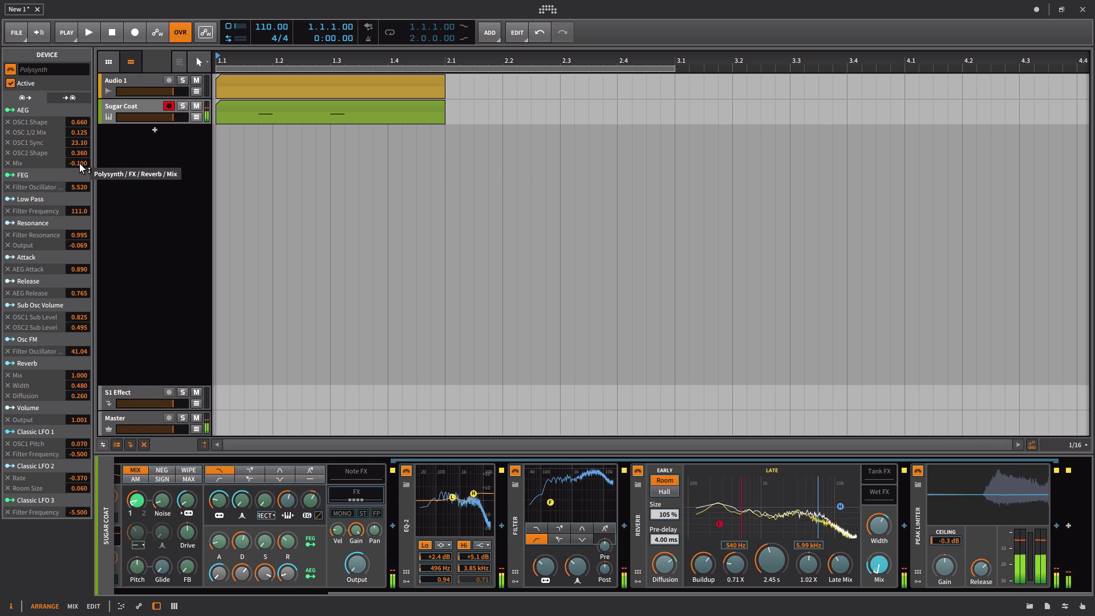
{"action": "left_click_drag", "start_coordinate": [80, 163], "coordinate": [80, 136]}
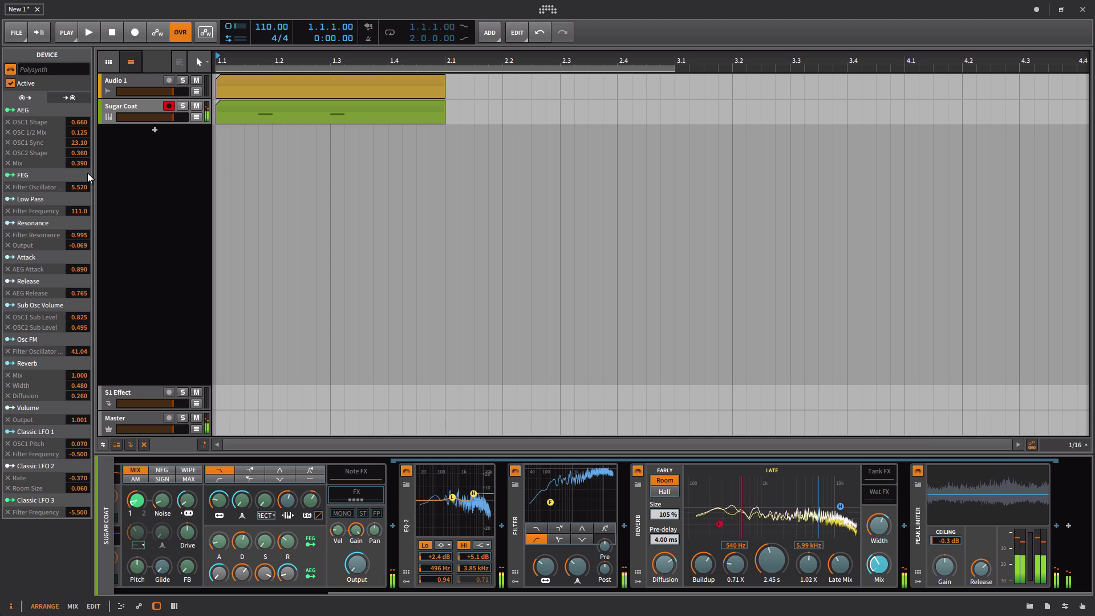
{"action": "left_click", "coordinate": [8, 164]}
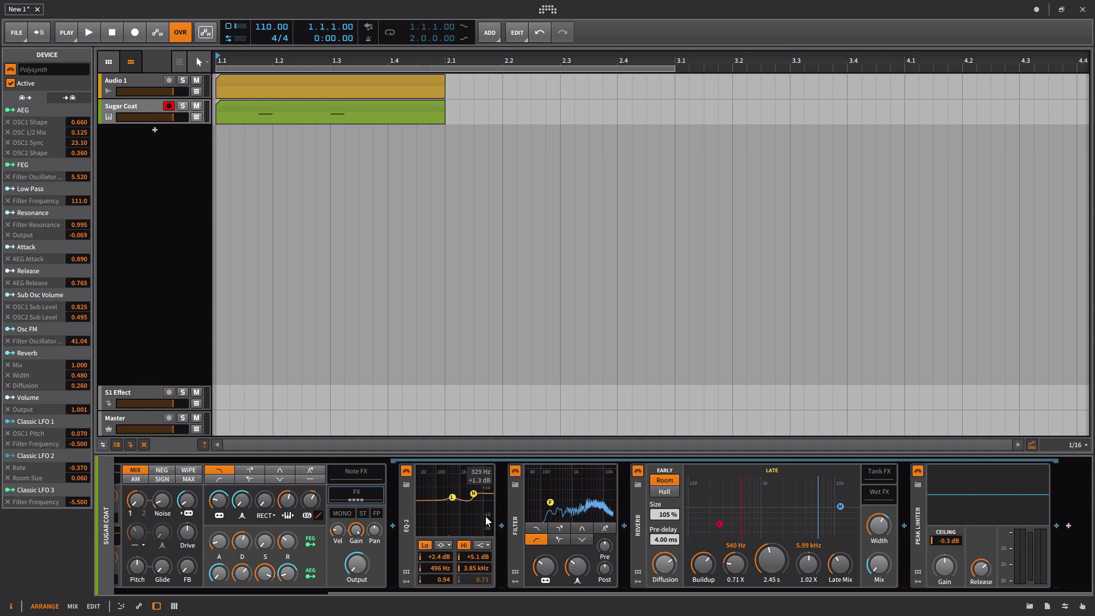
- Check the options for clearing the AEG's modulations without applying any, and close the Polysynth's nested FX chain
{"action": "right_click", "coordinate": [312, 577]}
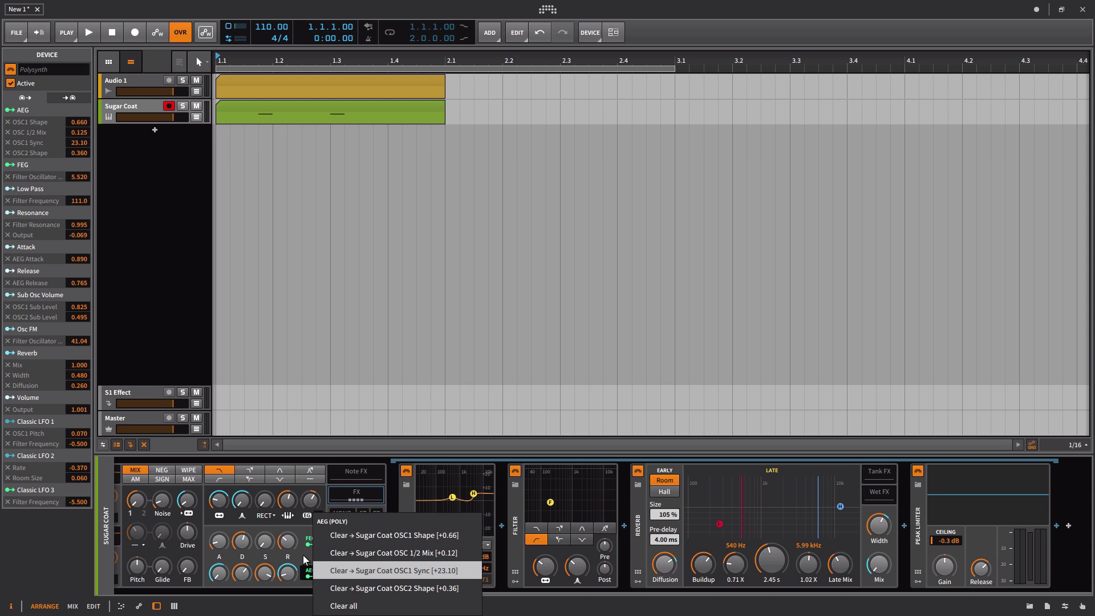
{"action": "key", "text": "Escape"}
{"action": "scroll", "coordinate": [303, 557], "scroll_direction": "up", "scroll_amount": 5}
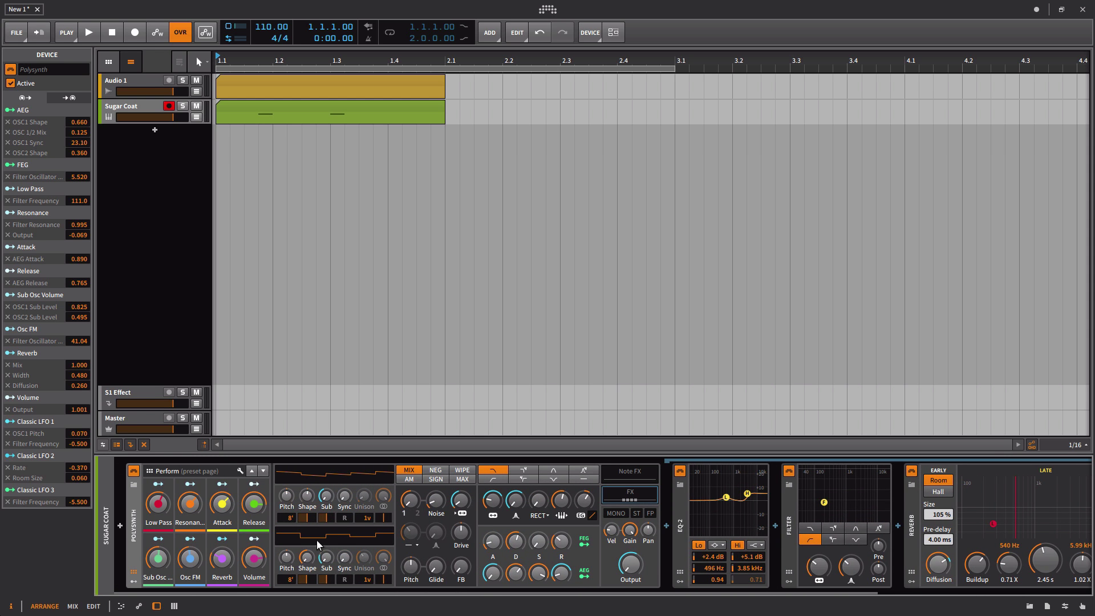
{"action": "left_click", "coordinate": [640, 494]}
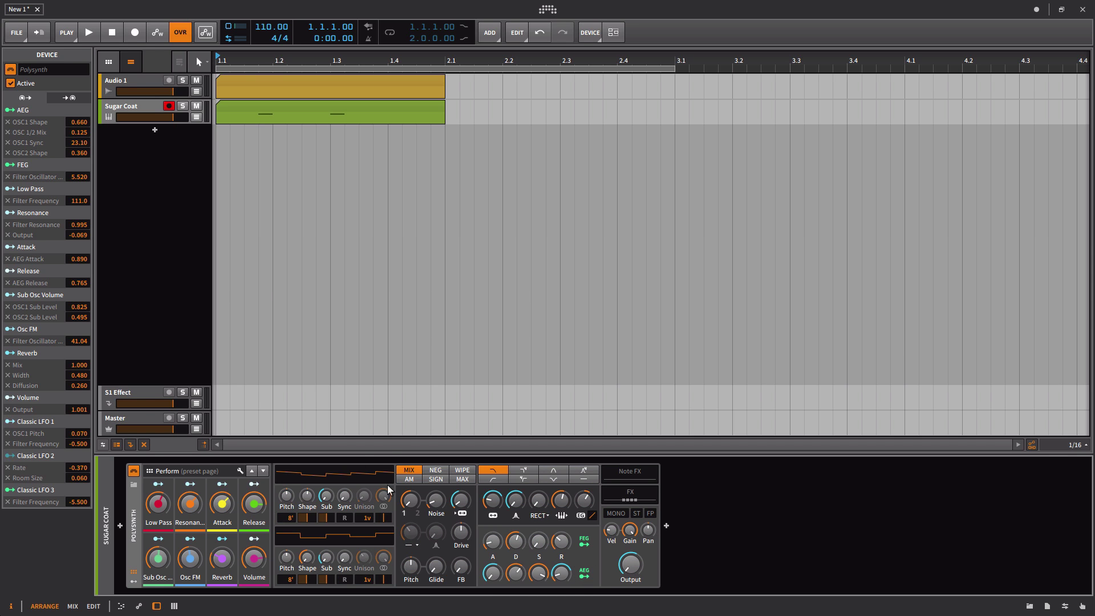
- With the modulations listed by destination, set the Low Pass amount on Filter Frequency to 69.05 and the Low Pass macro to 0 %
{"action": "left_click", "coordinate": [70, 98]}
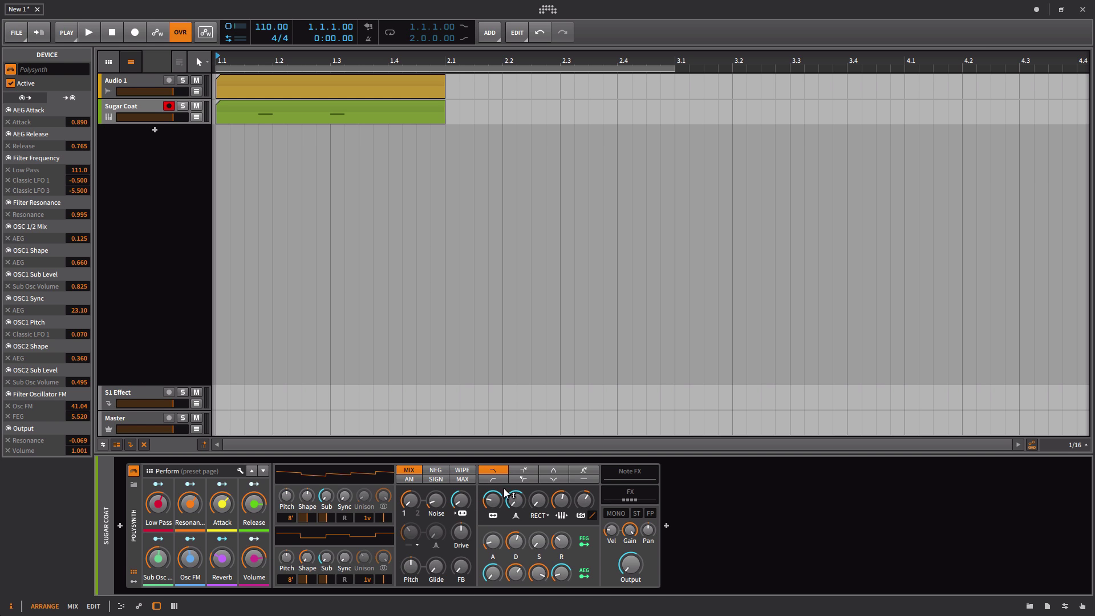
{"action": "mouse_move", "coordinate": [501, 498]}
{"action": "left_click_drag", "start_coordinate": [162, 519], "coordinate": [162, 518]}
{"action": "left_click_drag", "start_coordinate": [78, 175], "coordinate": [113, 278]}
{"action": "left_click_drag", "start_coordinate": [162, 504], "coordinate": [162, 504]}
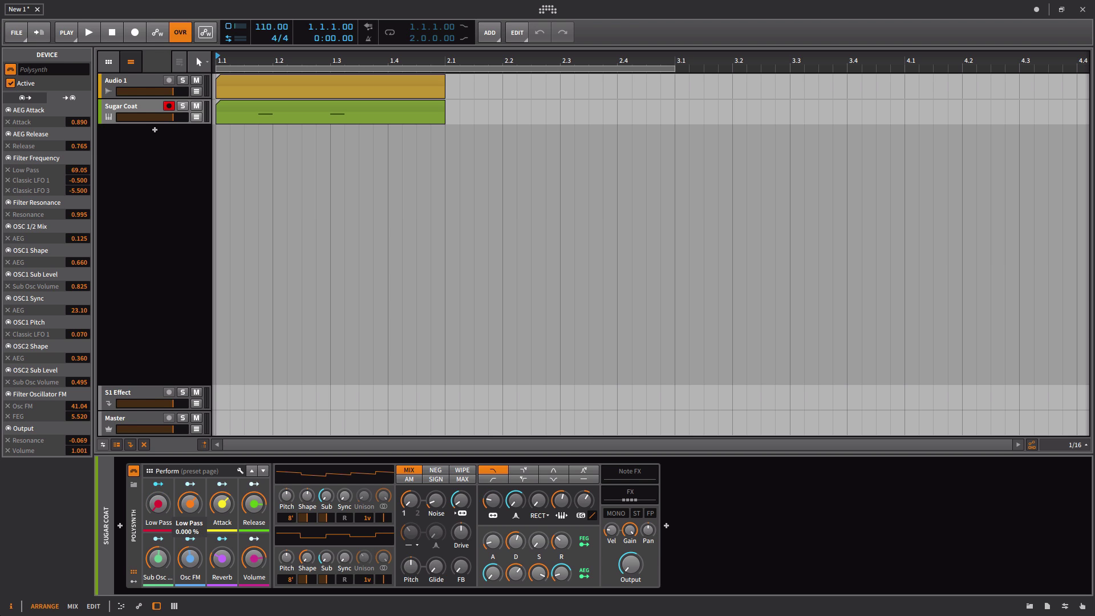
{"action": "left_click_drag", "start_coordinate": [161, 504], "coordinate": [162, 504]}
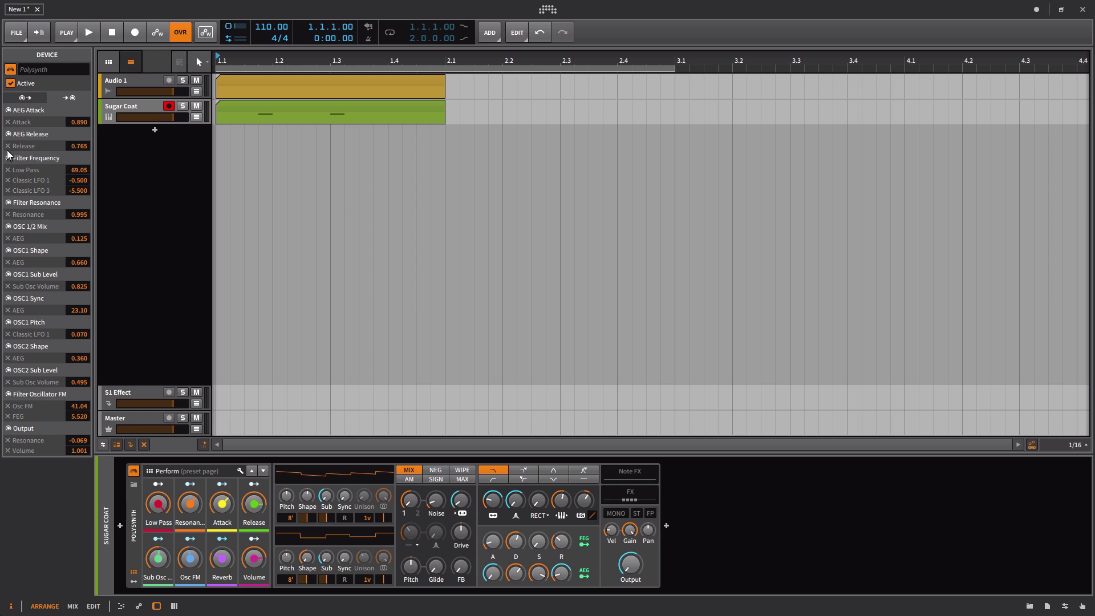
- List the Polysynth's modulations by source and add a Random modulator in the free slot of the first row
{"action": "left_click", "coordinate": [30, 95]}
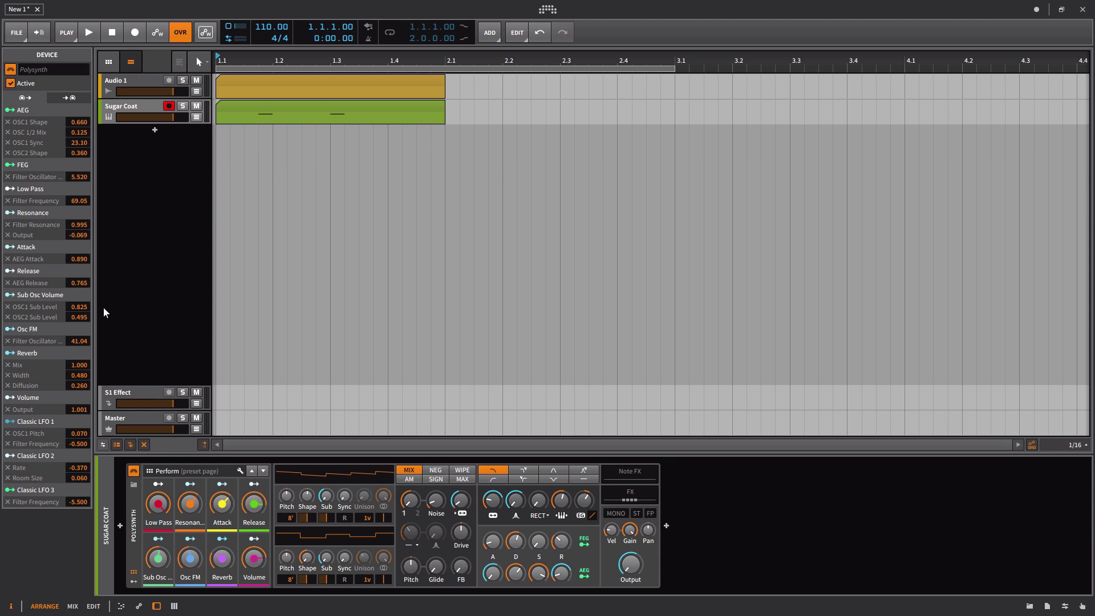
{"action": "left_click", "coordinate": [133, 582]}
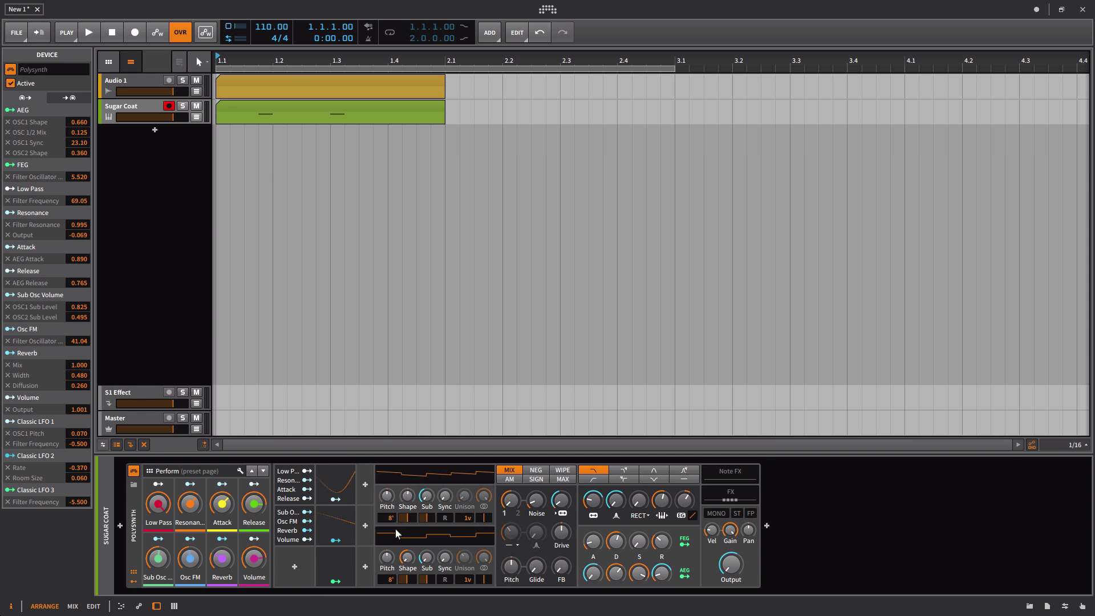
{"action": "left_click", "coordinate": [365, 484]}
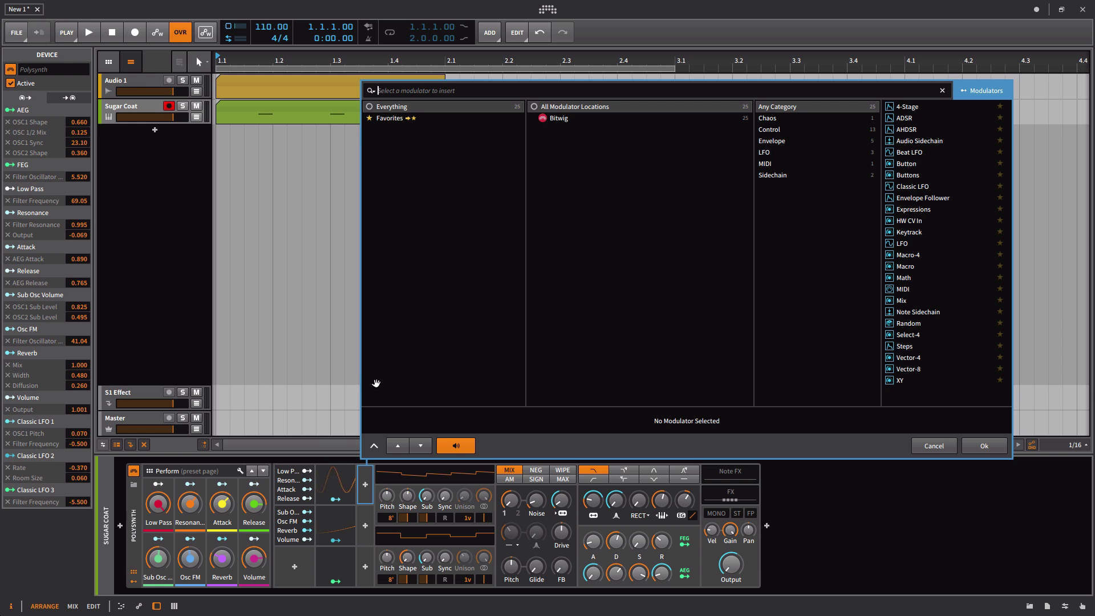
{"action": "type", "text": "ran"}
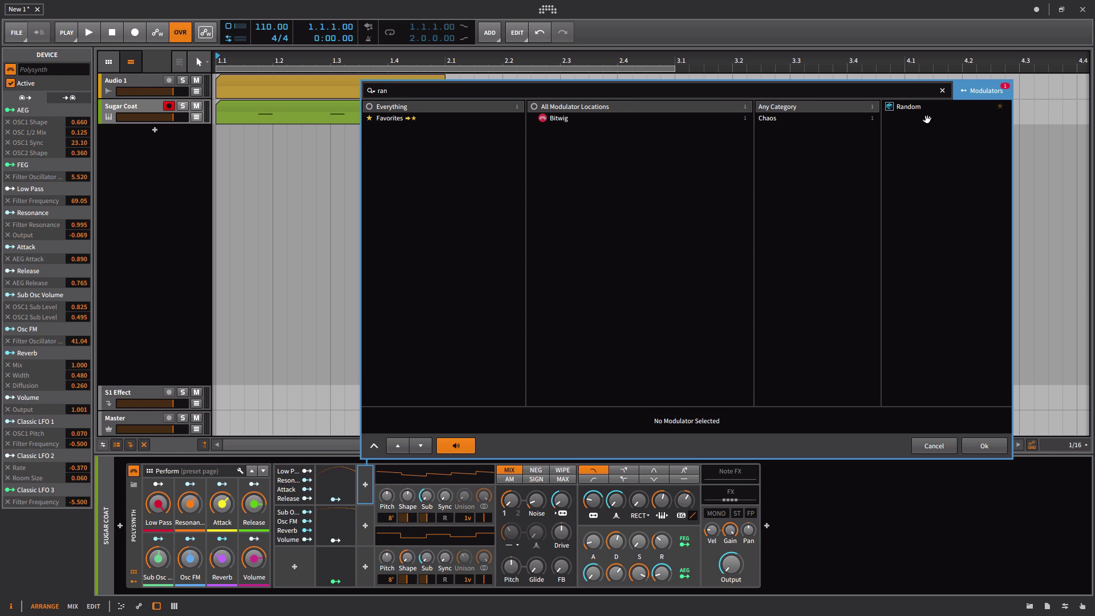
{"action": "left_click", "coordinate": [912, 109]}
{"action": "left_click", "coordinate": [980, 444]}
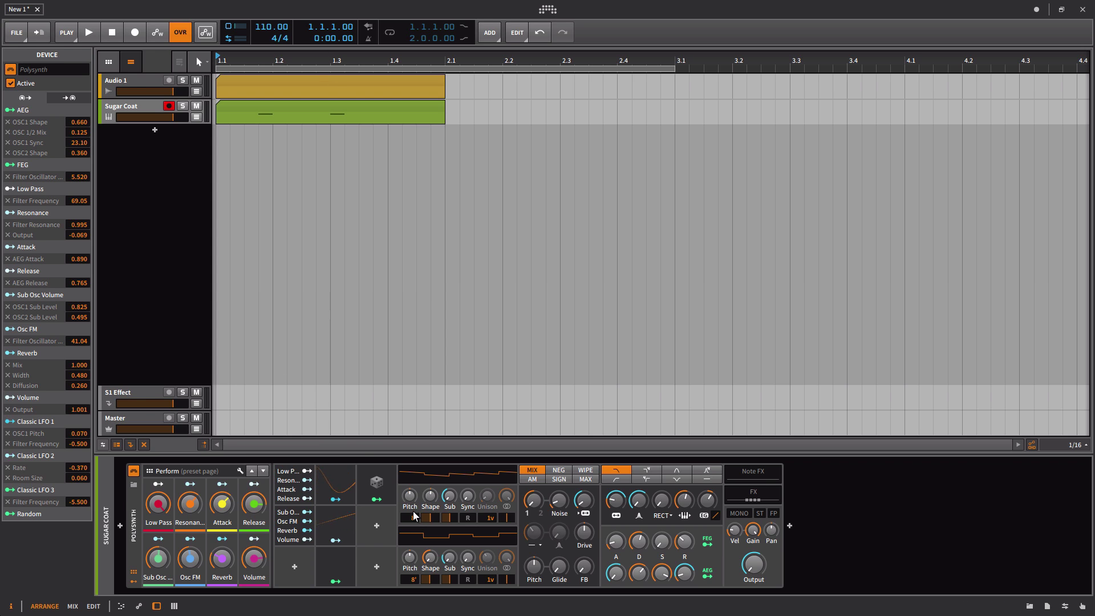
- Rename the Polysynth's new Random modulator to CRAZY
{"action": "left_click", "coordinate": [379, 482]}
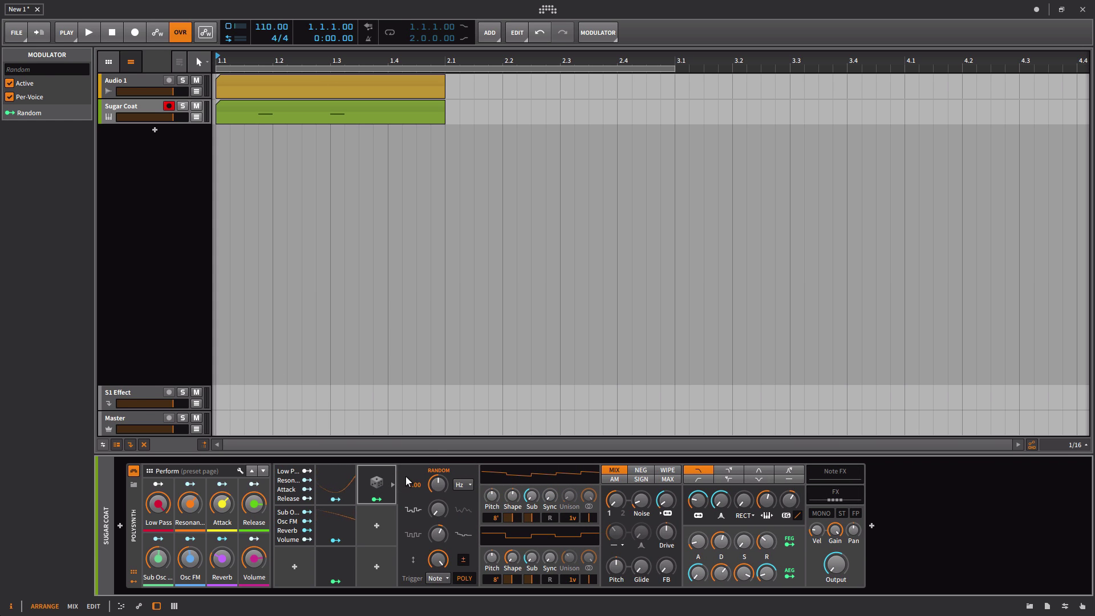
{"action": "left_click", "coordinate": [43, 73]}
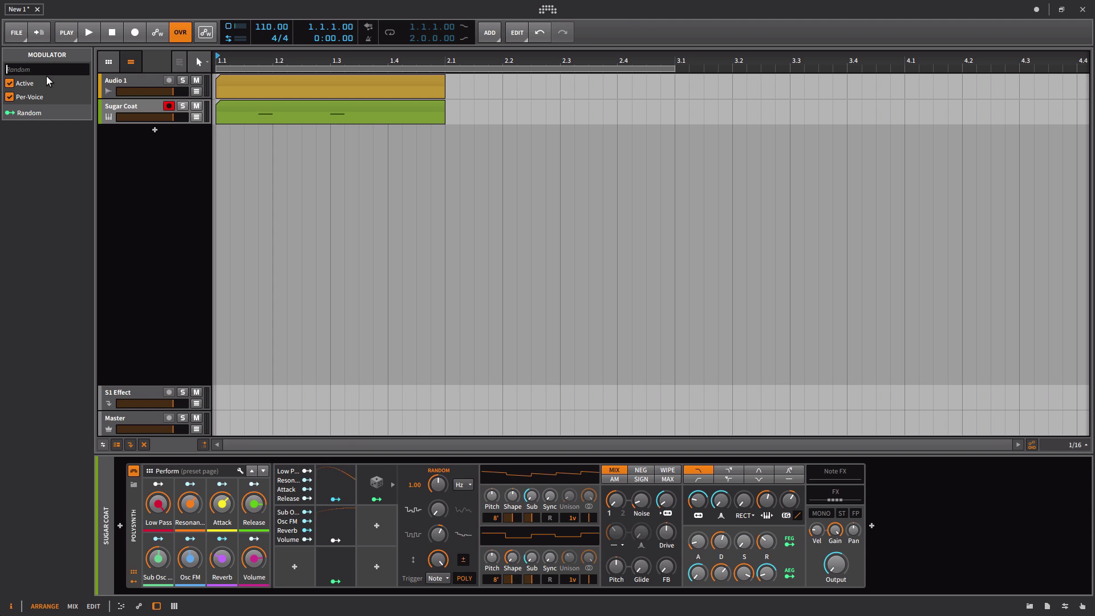
{"action": "type", "text": "CRAZY"}
- Route the CRAZY modulator to the Polysynth's Shaper with an amount of 0.975 and try a modulator rate of 10.47 Hz
{"action": "left_click", "coordinate": [9, 112]}
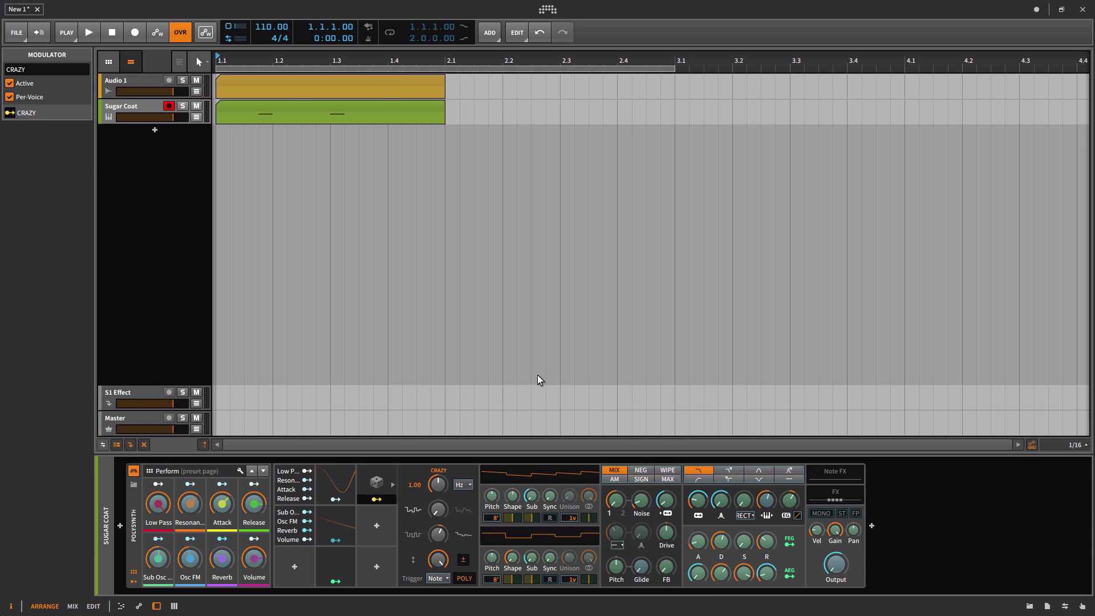
{"action": "left_click_drag", "start_coordinate": [744, 500], "coordinate": [744, 482]}
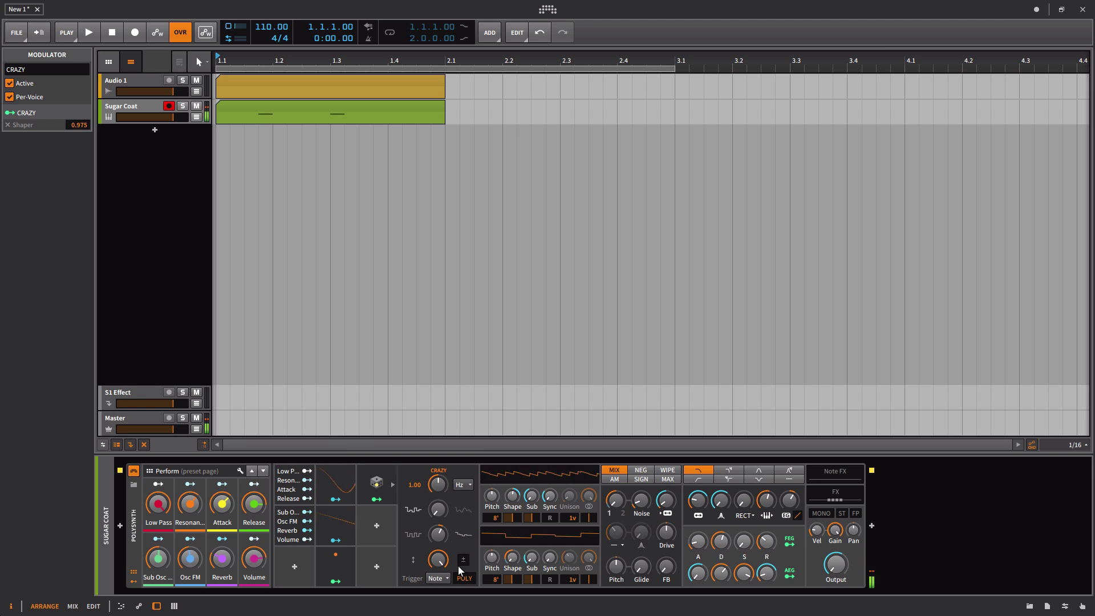
{"action": "mouse_move", "coordinate": [440, 487]}
{"action": "left_mouse_down"}
{"action": "mouse_move", "coordinate": [440, 451]}
{"action": "mouse_move", "coordinate": [445, 484]}
{"action": "left_mouse_up"}
{"action": "mouse_move", "coordinate": [445, 484]}
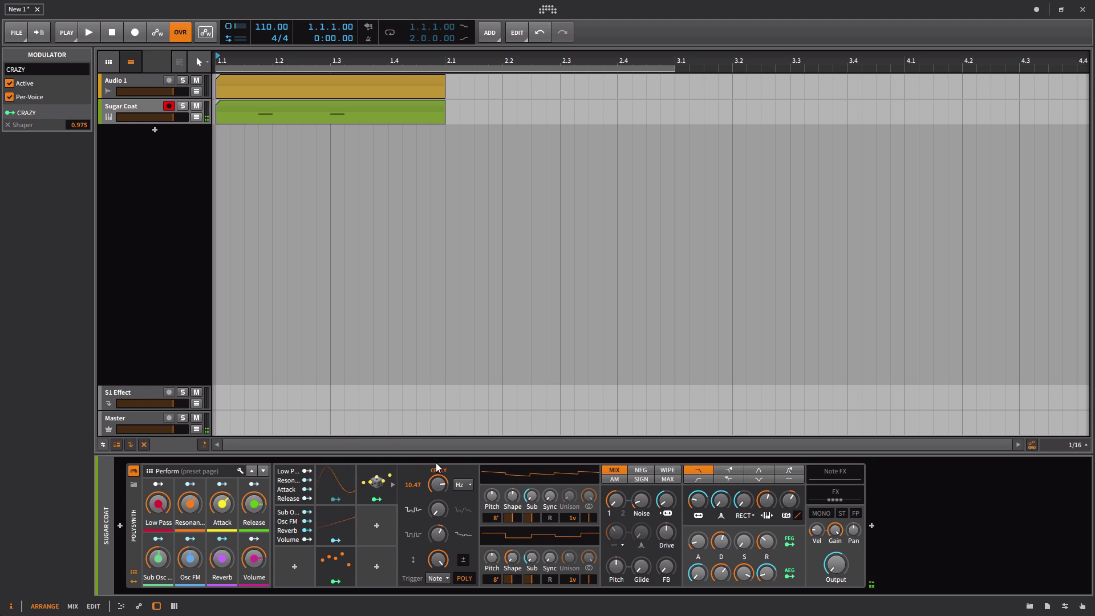
{"action": "left_click_drag", "start_coordinate": [438, 485], "coordinate": [437, 491]}
- View the default Polysynth's remote control pages, close their editor, and try the OSC1 Sync control at 6.000 before resetting it
{"action": "left_click", "coordinate": [136, 521]}
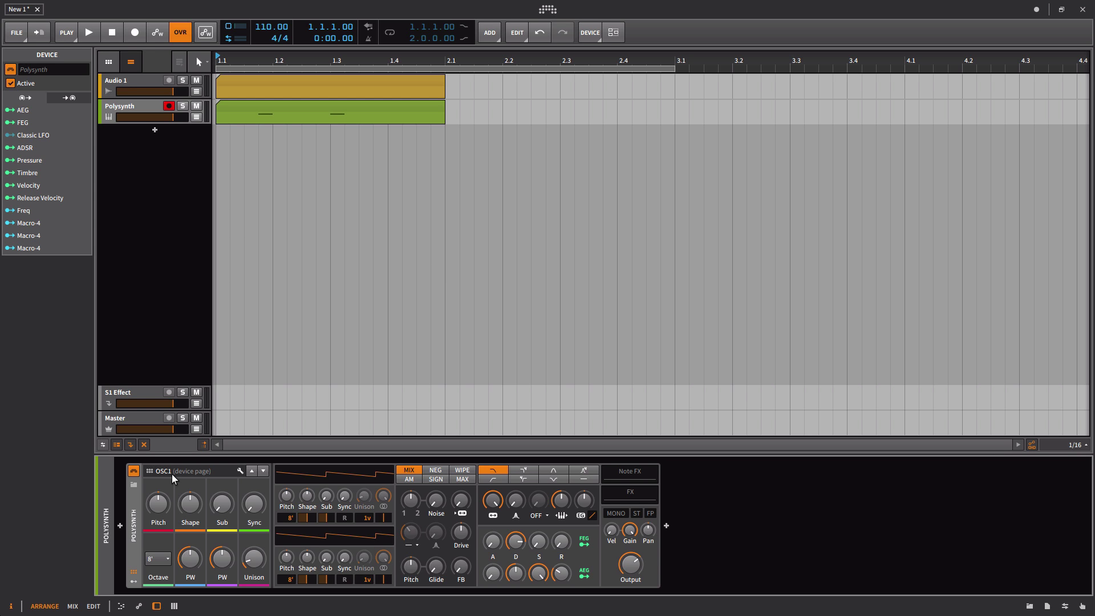
{"action": "left_click", "coordinate": [239, 471]}
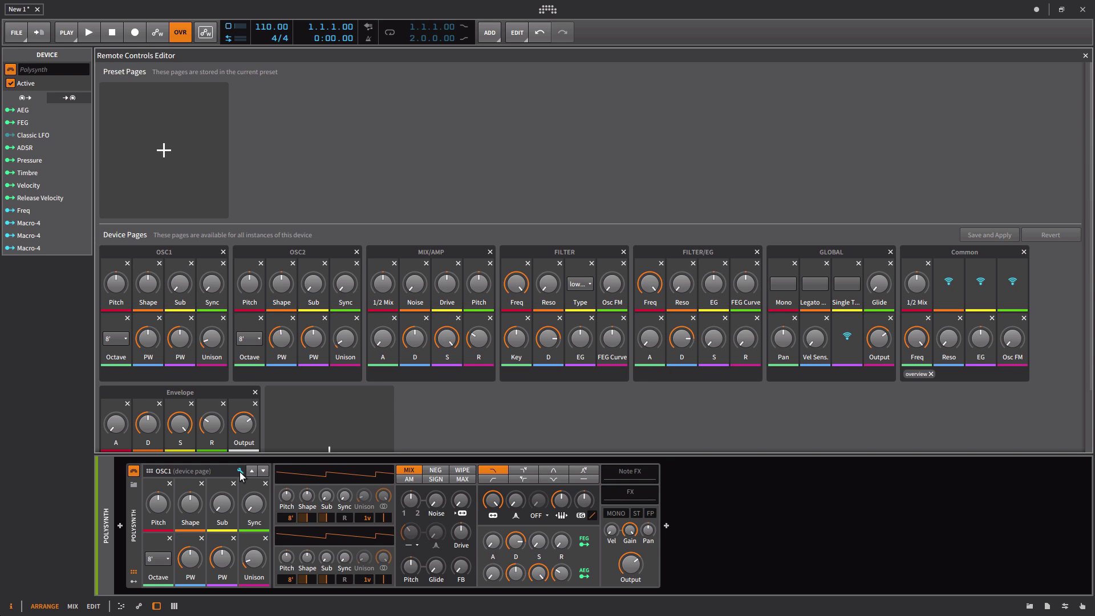
{"action": "left_click", "coordinate": [239, 471]}
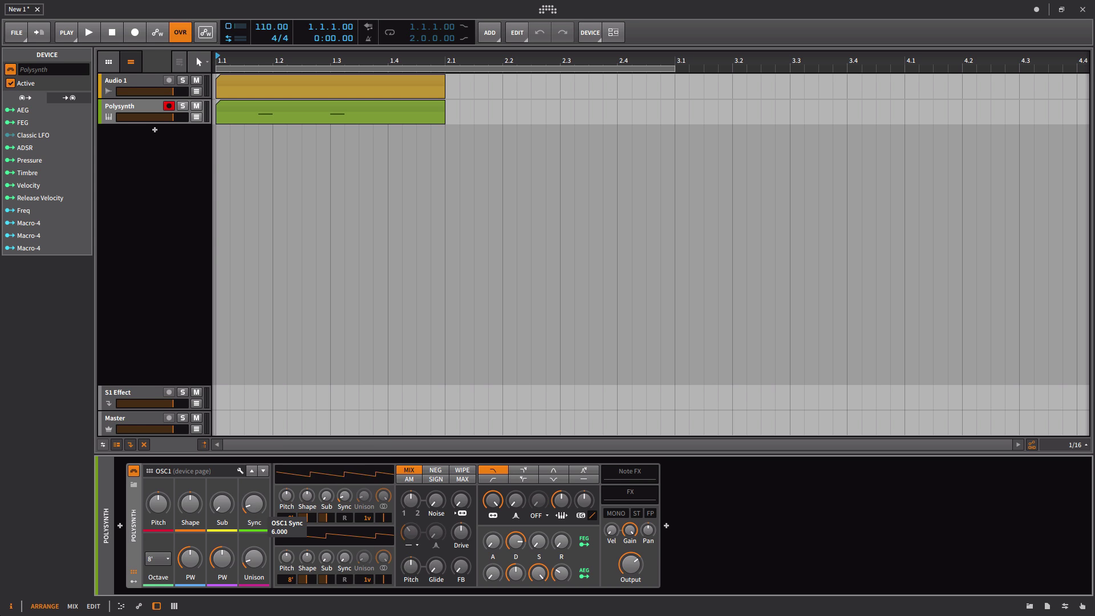
{"action": "mouse_move", "coordinate": [254, 504]}
{"action": "left_mouse_down"}
{"action": "mouse_move", "coordinate": [254, 462]}
{"action": "mouse_move", "coordinate": [258, 505]}
{"action": "left_mouse_up"}
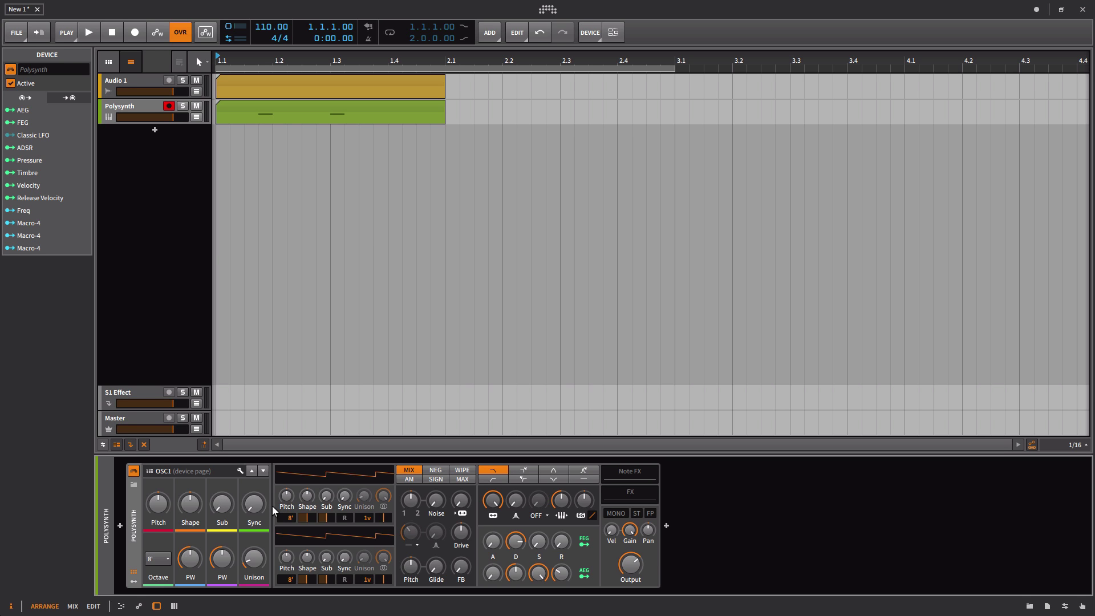
- Show the Polysynth's modulators, route the Freq macro to Filter Frequency with an amount of -75.00, and try the macro at 100 %
{"action": "left_click", "coordinate": [133, 581]}
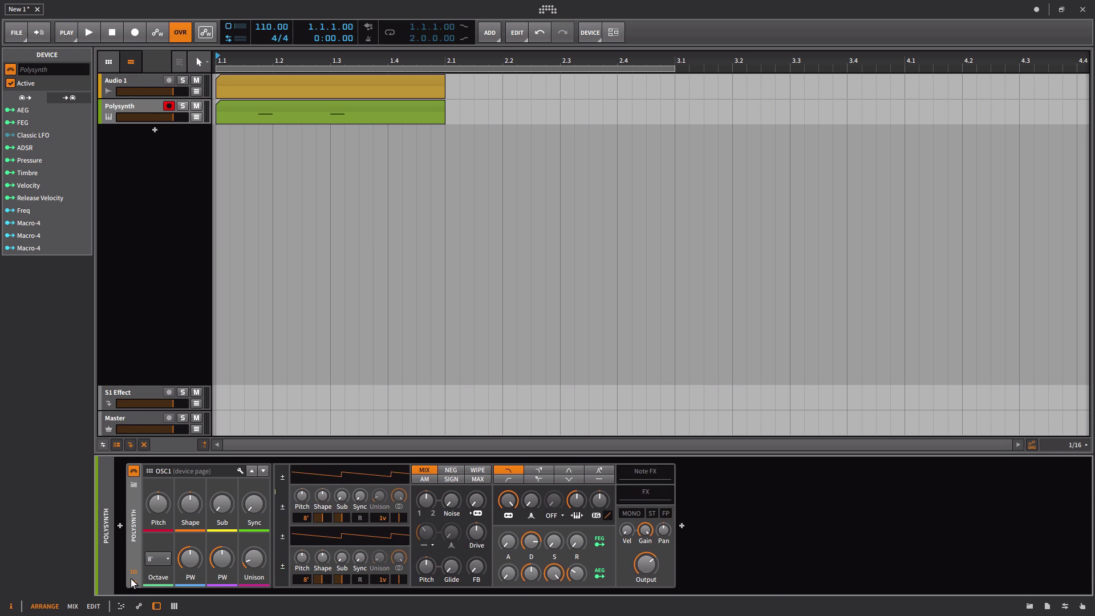
{"action": "left_click", "coordinate": [348, 472]}
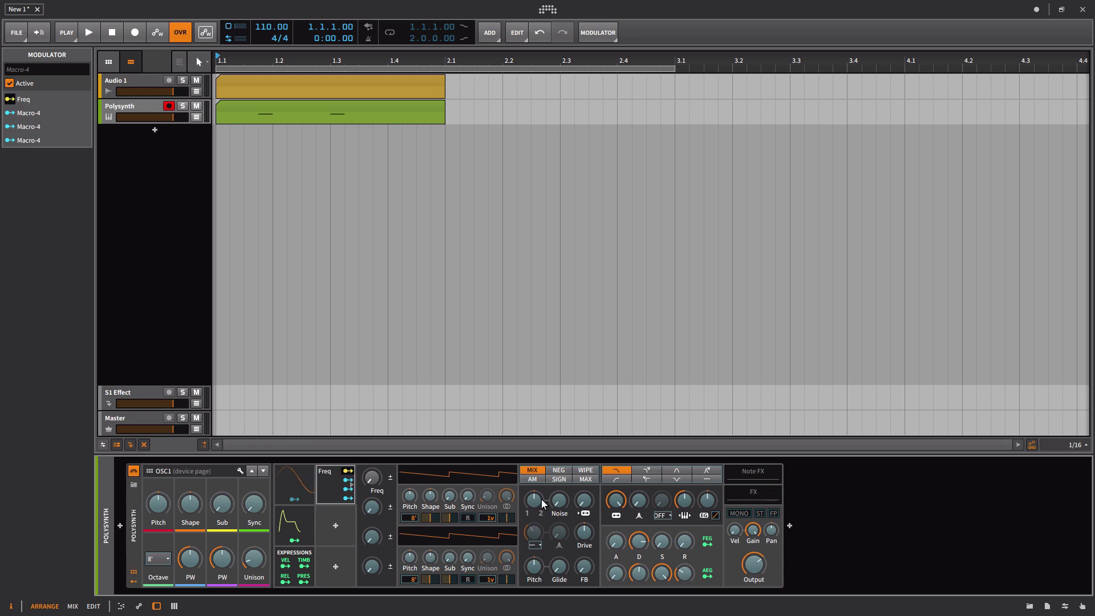
{"action": "left_click", "coordinate": [616, 500]}
{"action": "left_click_drag", "start_coordinate": [616, 501], "coordinate": [616, 542]}
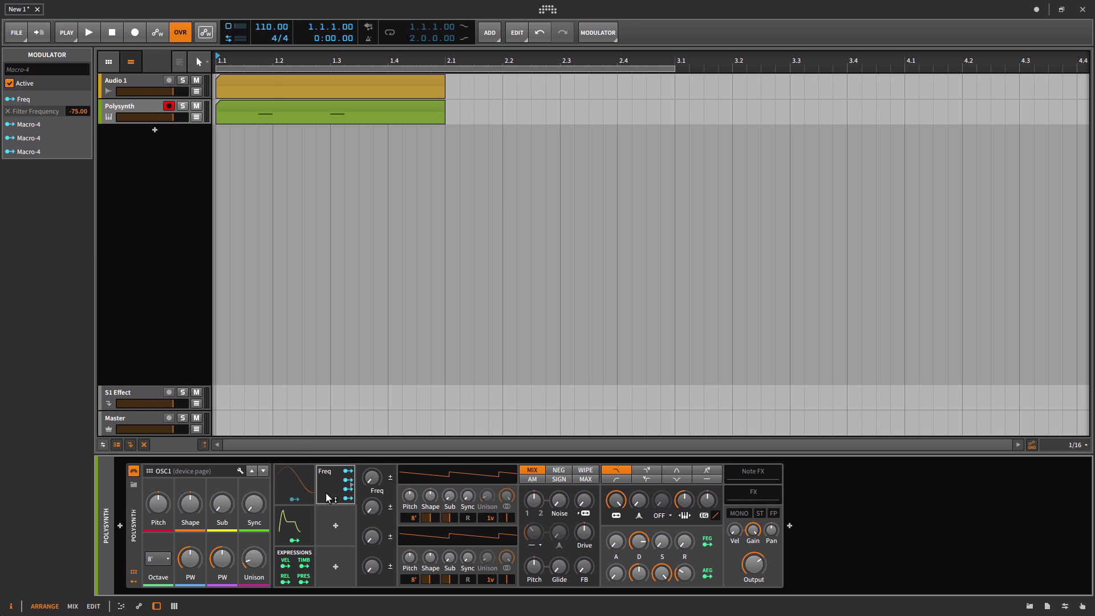
{"action": "left_click", "coordinate": [372, 478]}
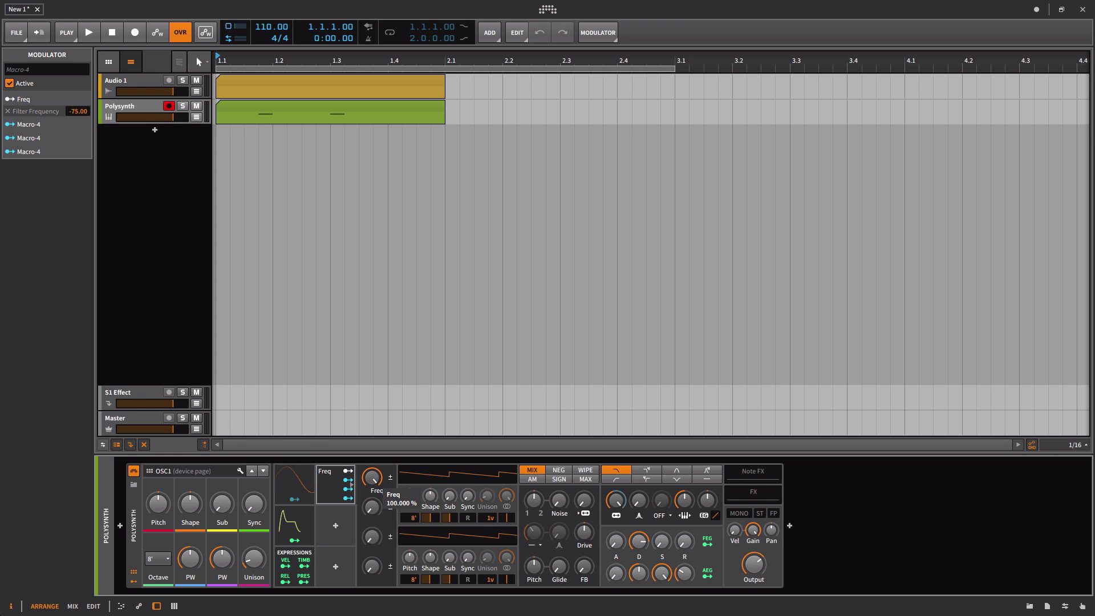
{"action": "left_click", "coordinate": [134, 511]}
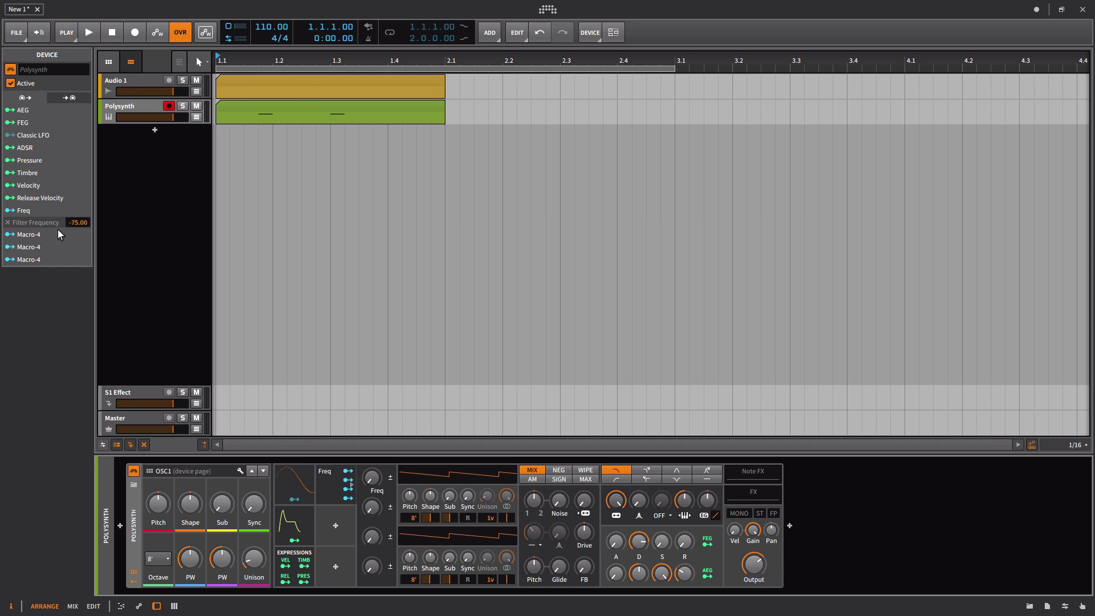
{"action": "left_click_drag", "start_coordinate": [12, 228], "coordinate": [12, 234]}
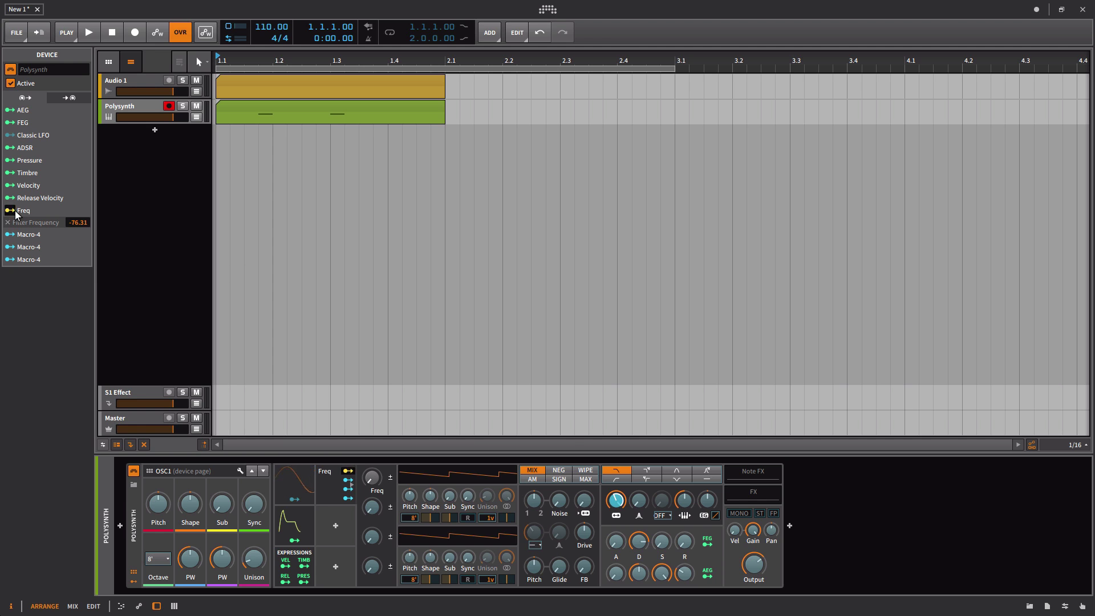
{"action": "left_click_drag", "start_coordinate": [639, 501], "coordinate": [639, 491]}
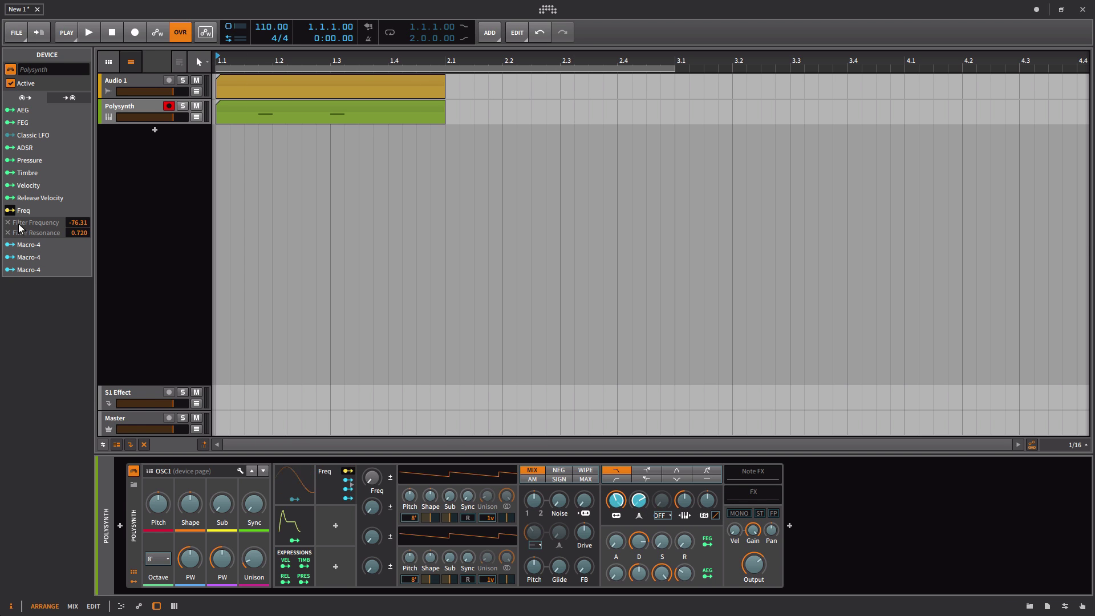